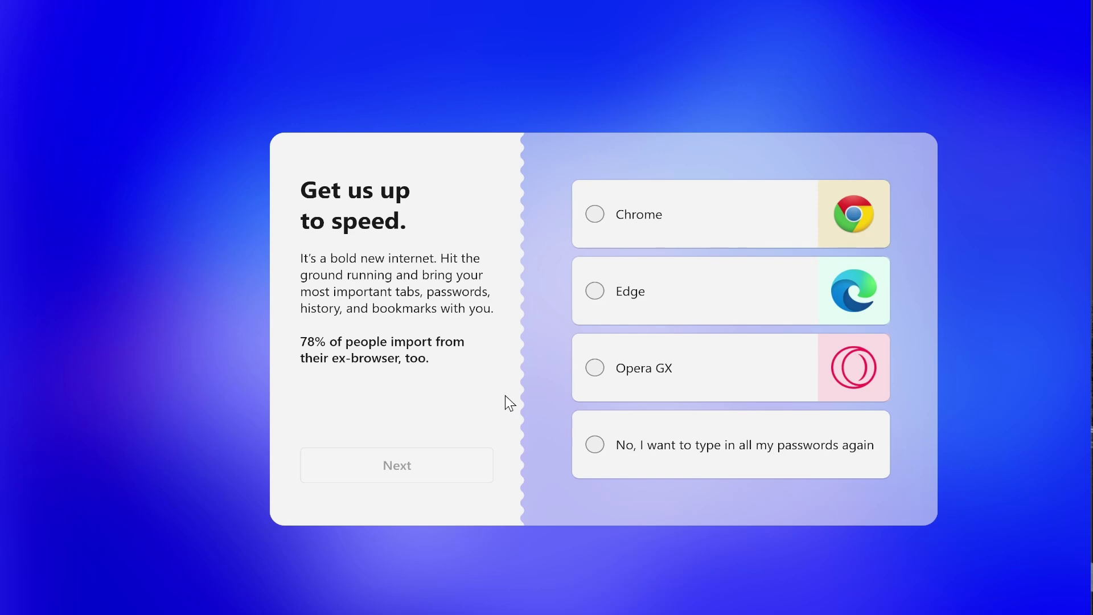
Skip password import and decline making Arc the default browser.
{"action": "left_click", "coordinate": [597, 446]}
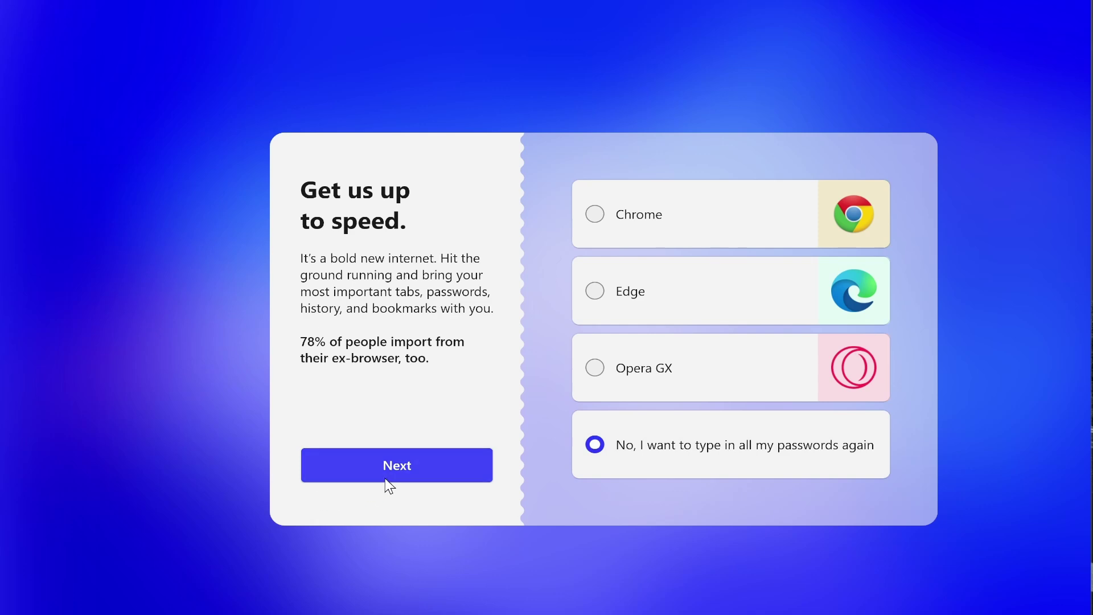
{"action": "left_click", "coordinate": [397, 465]}
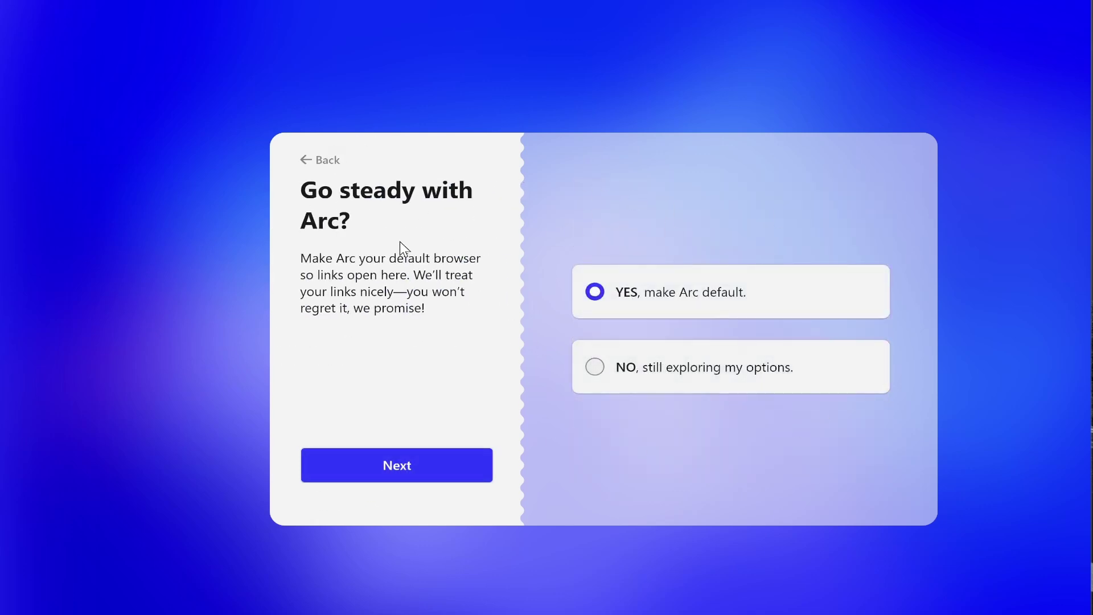
{"action": "left_click", "coordinate": [703, 376]}
{"action": "left_click", "coordinate": [395, 467]}
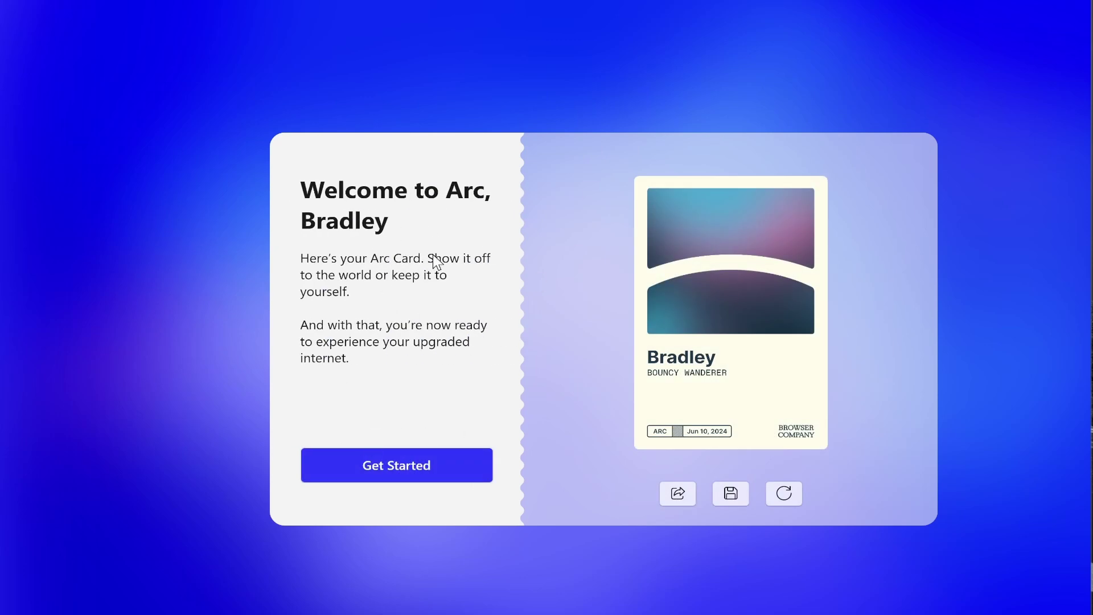
Save the Arc Card as a PNG image in Pictures.
{"action": "left_click", "coordinate": [729, 491]}
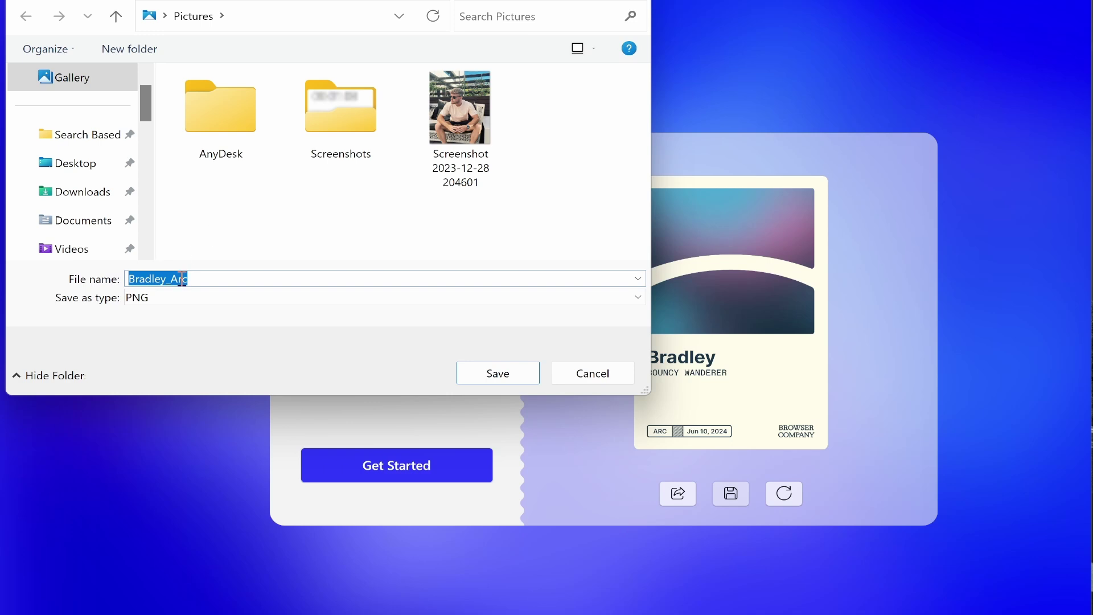
{"action": "left_click", "coordinate": [508, 373]}
Finish onboarding with Get Started to launch the Arc browser window.
{"action": "left_click", "coordinate": [397, 465]}
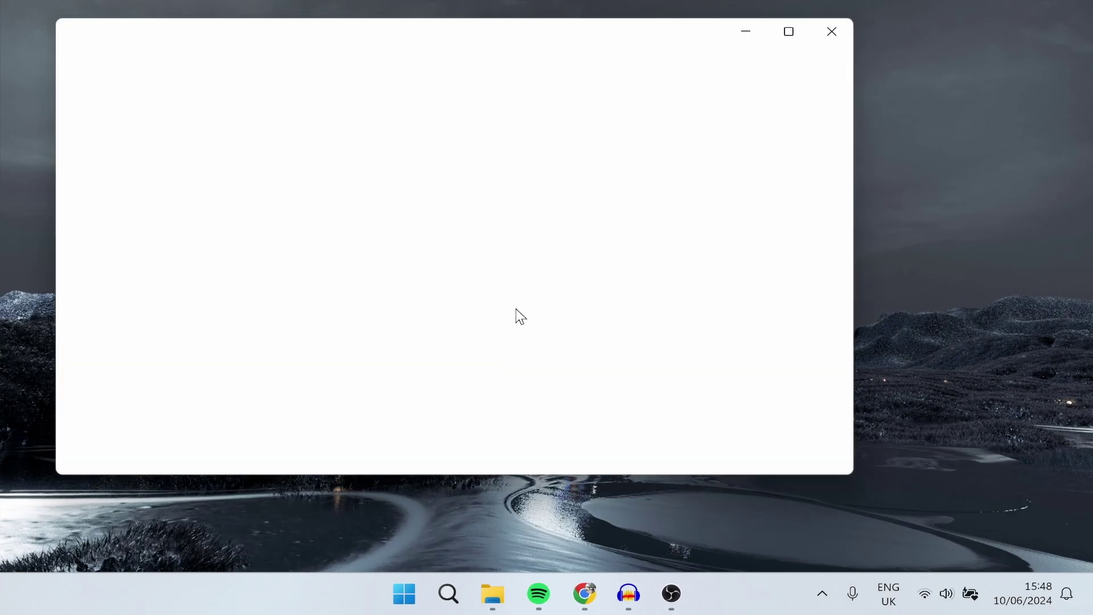